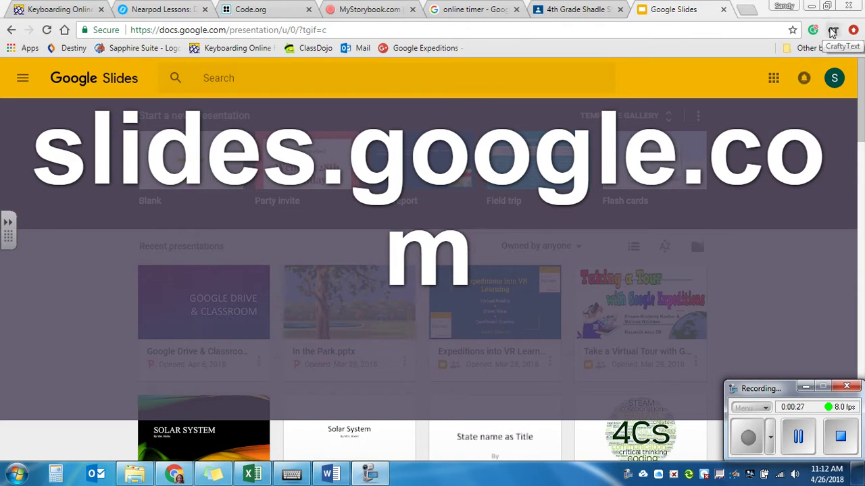
Display the student login e-mail address in large on-screen text.
left_click(764, 128)
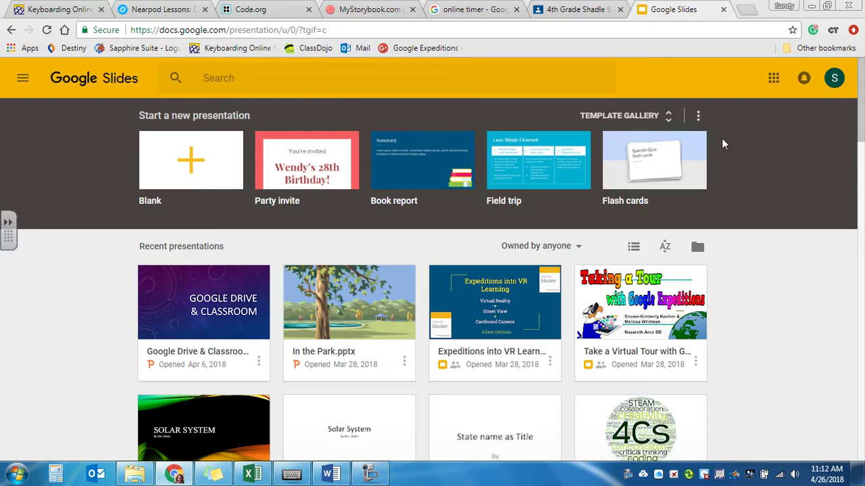
left_click(832, 32)
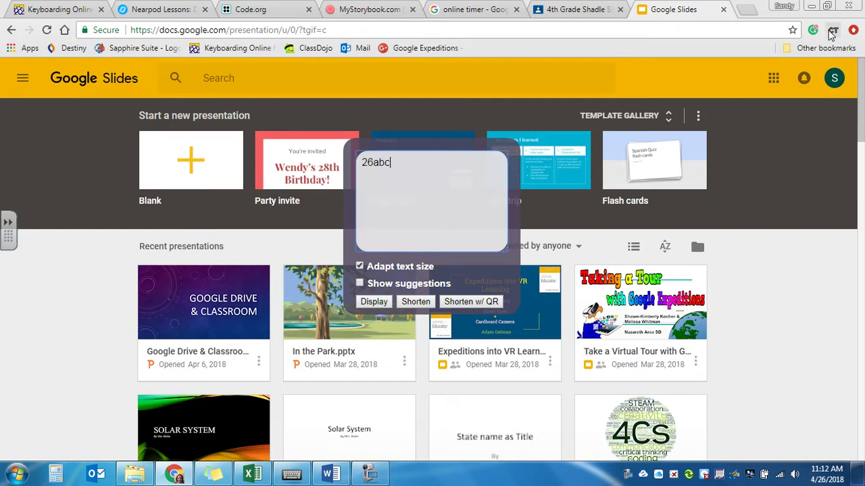
key("Return")
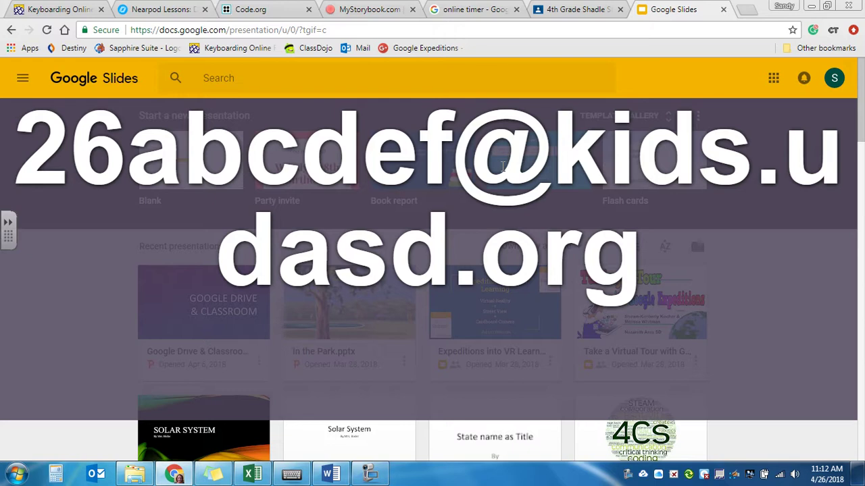
Display the account password in large on-screen text, then dismiss it.
left_click(833, 31)
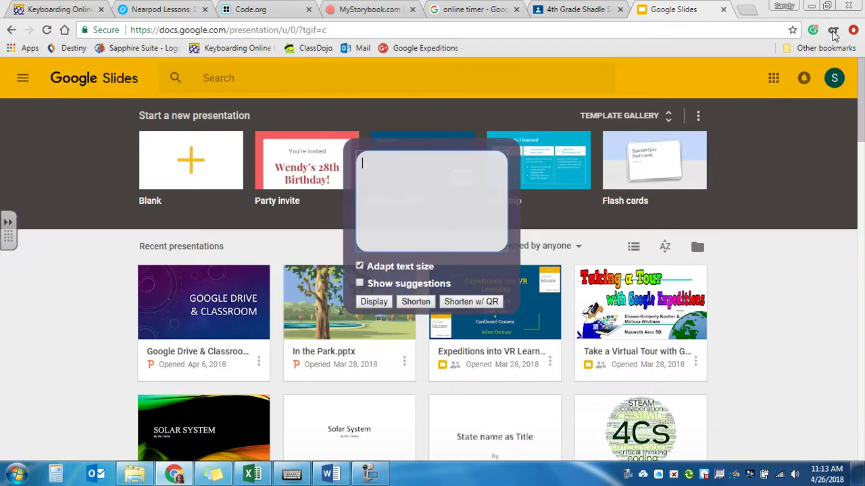
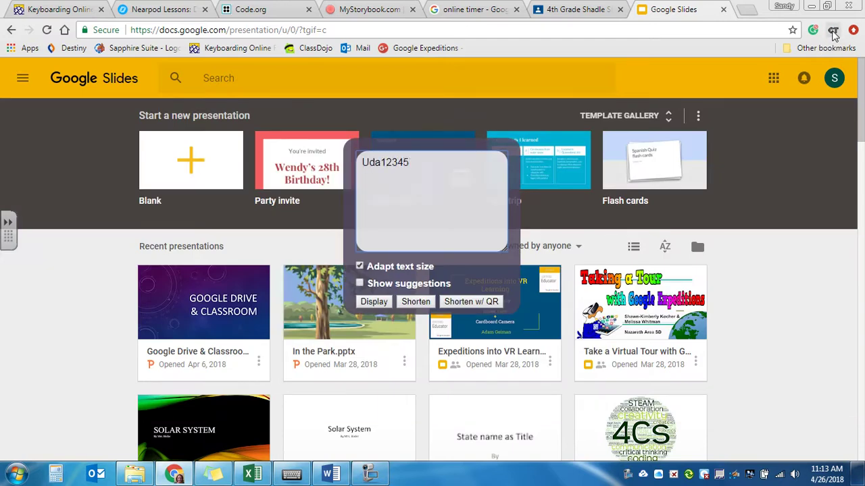
key("Return")
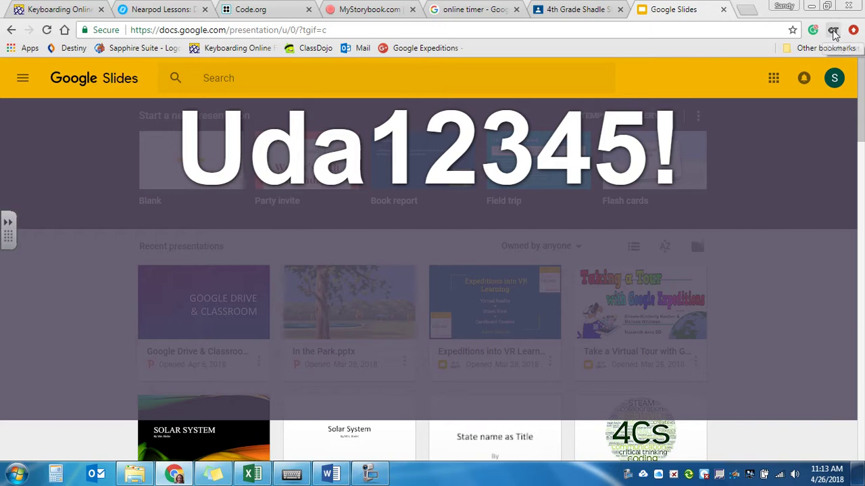
key("Escape")
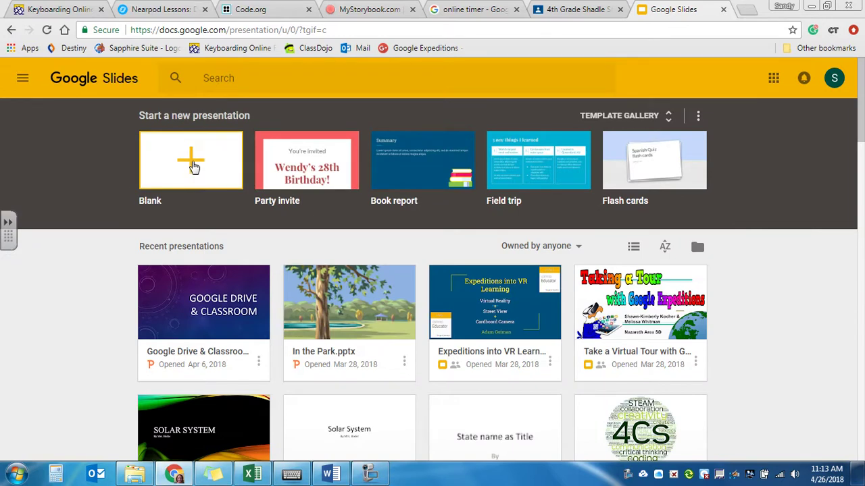
Start a blank presentation and view the Background colour choices without picking one.
left_click(192, 162)
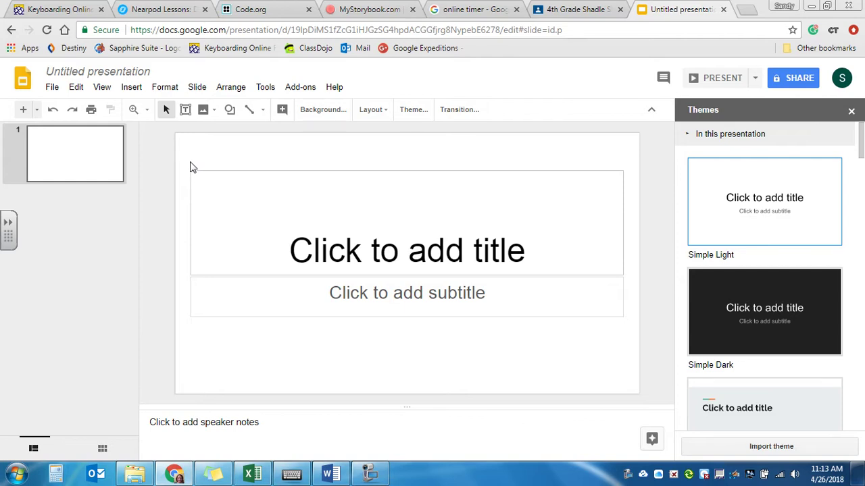
left_click_drag(861, 152, 834, 270)
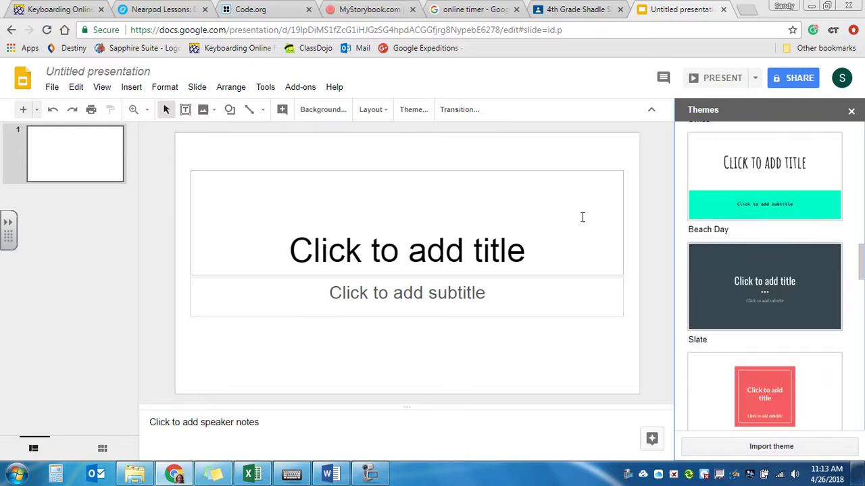
left_click(328, 116)
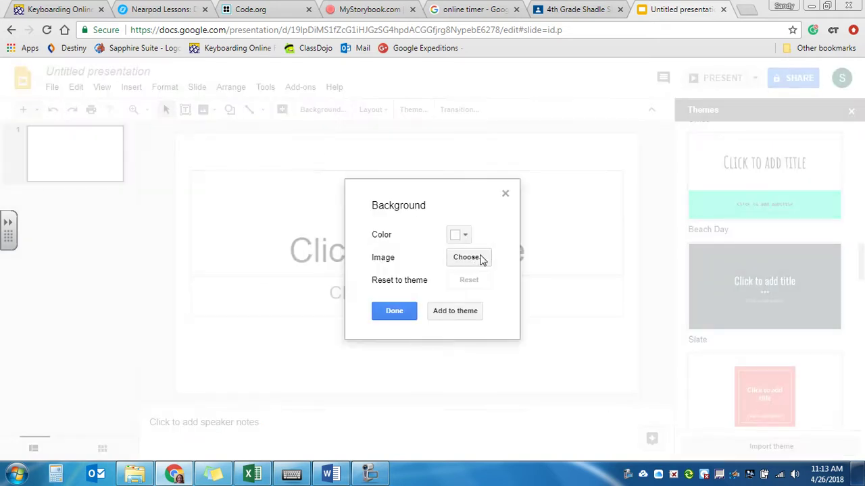
left_click(464, 236)
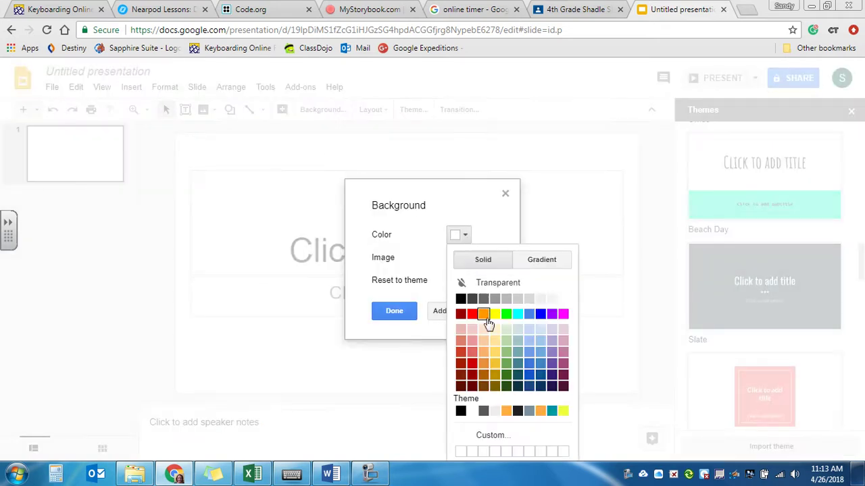
left_click(456, 207)
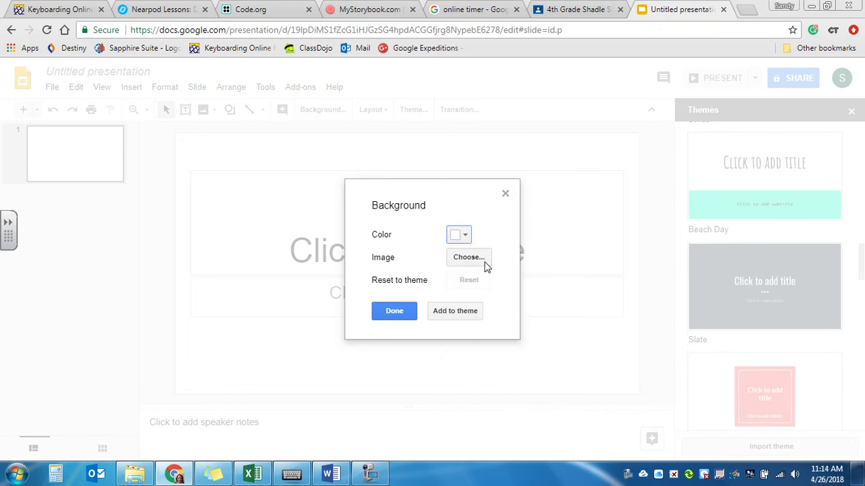
Close Background unchanged, then title the slide 'Seahorses' with a 'By' plus the author's name subtitle.
left_click(393, 315)
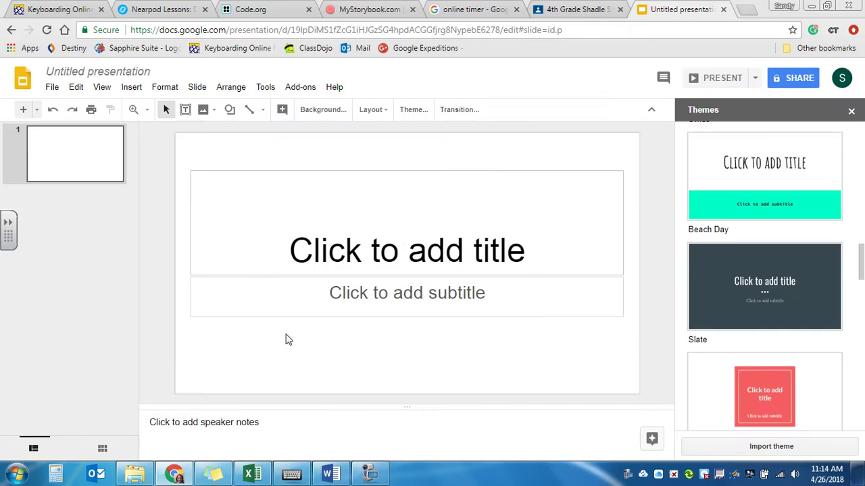
left_click(405, 254)
type("Seahors")
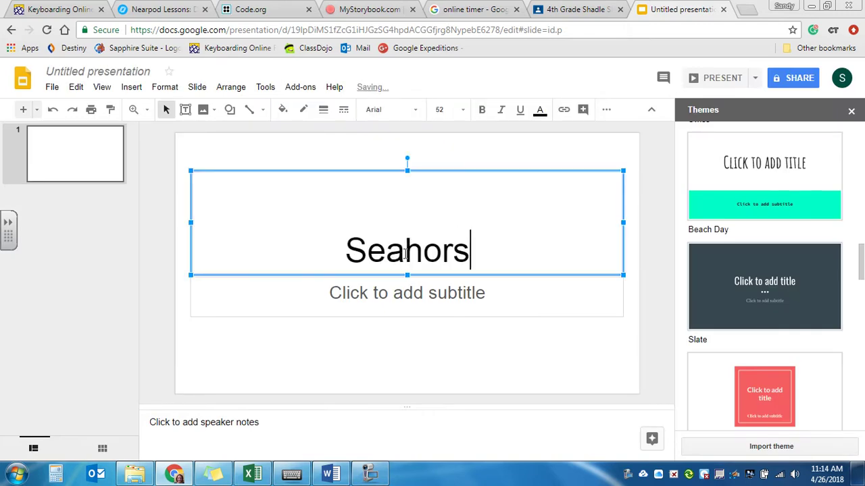
type("es")
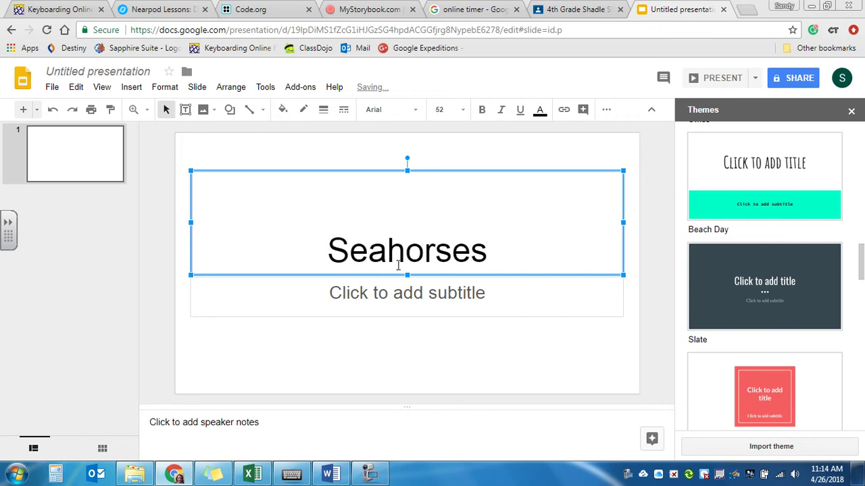
left_click(409, 297)
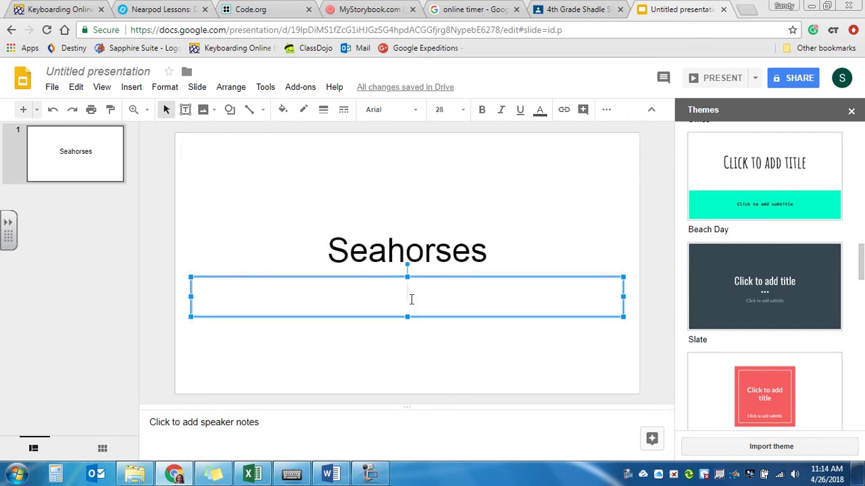
type("By Mrs. bixler")
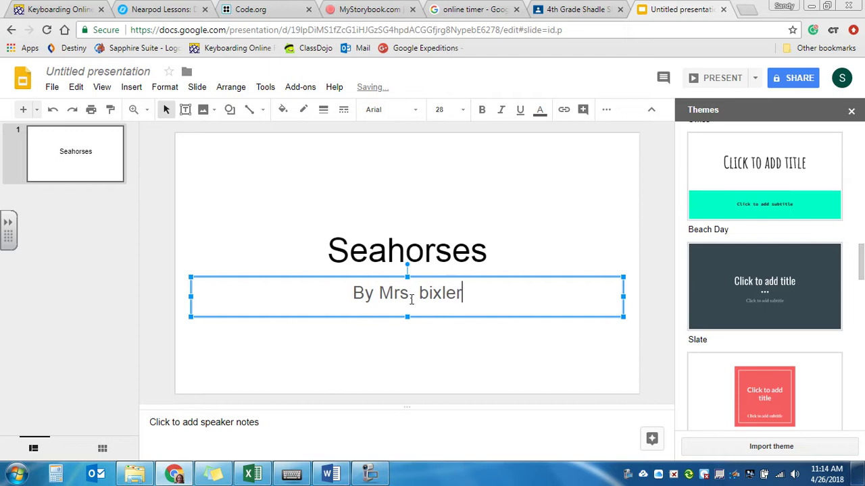
key("BackSpace")
key("BackSpace")
key("BackSpace")
key("BackSpace")
key("BackSpace")
key("BackSpace")
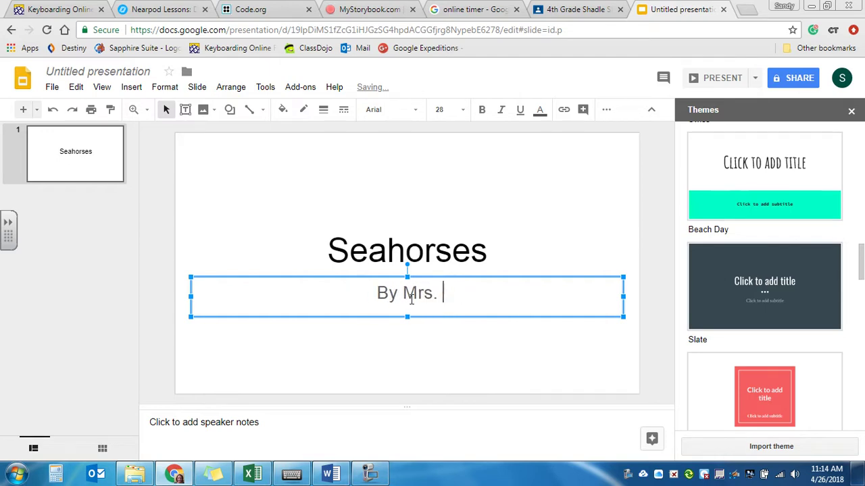
type("Bixler")
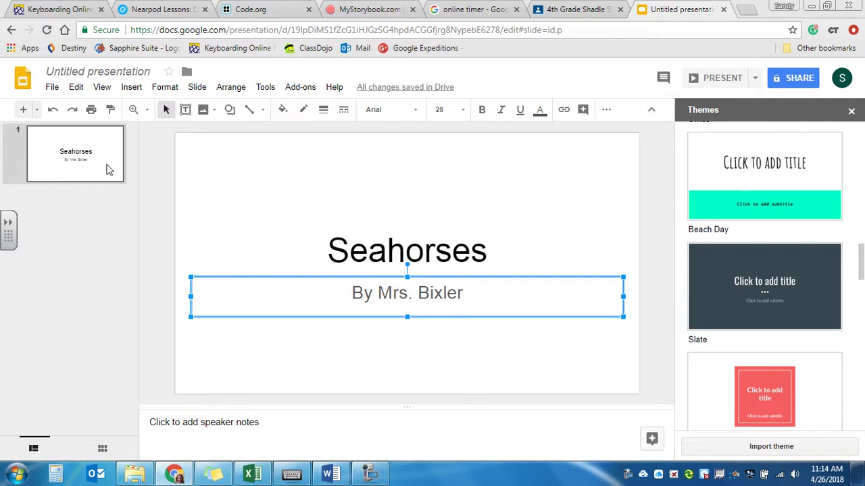
Add a second slide titled 'Name Origin' and place the cursor in its body box.
left_click(23, 111)
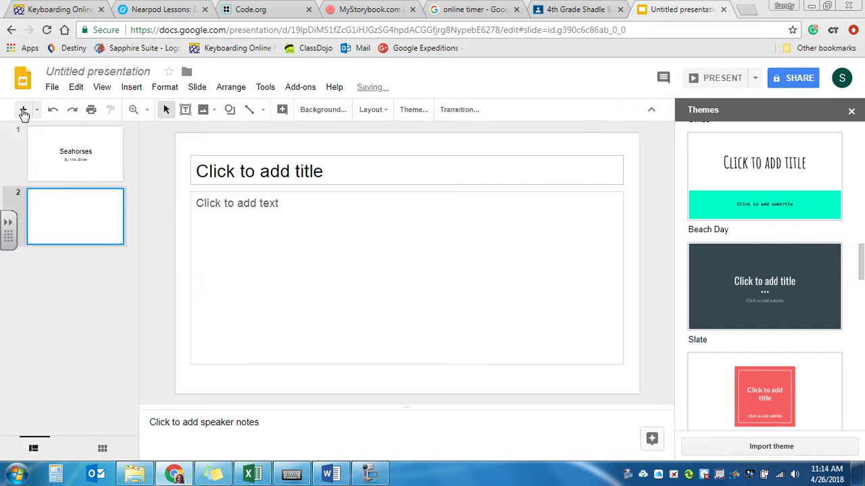
left_click(287, 171)
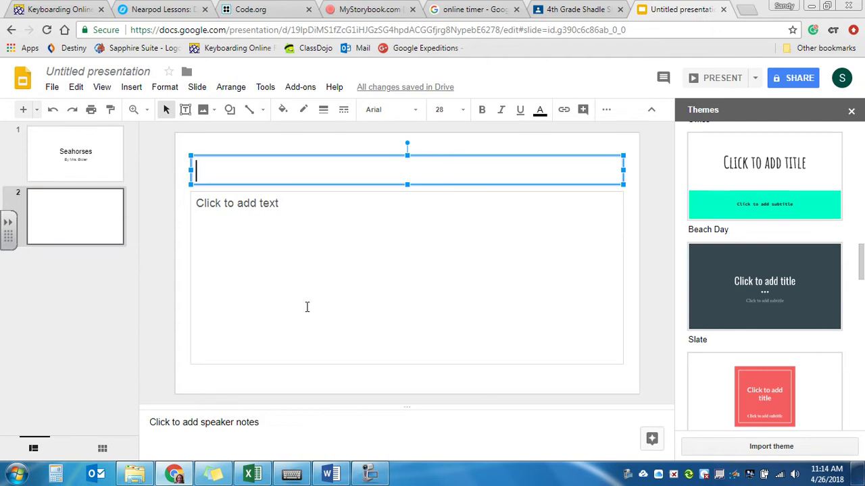
left_click(330, 474)
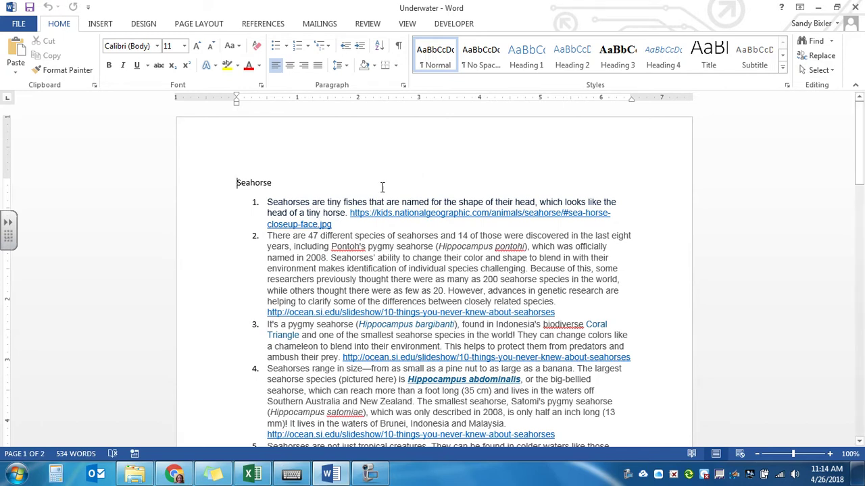
left_click(174, 475)
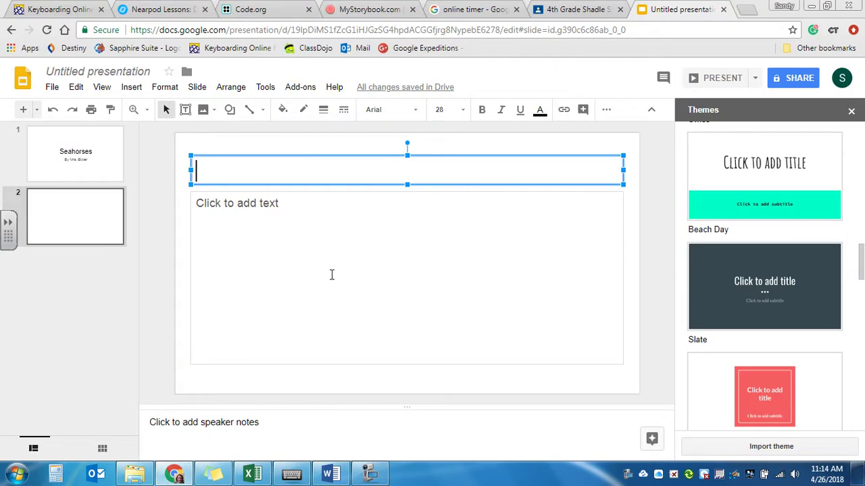
type("N")
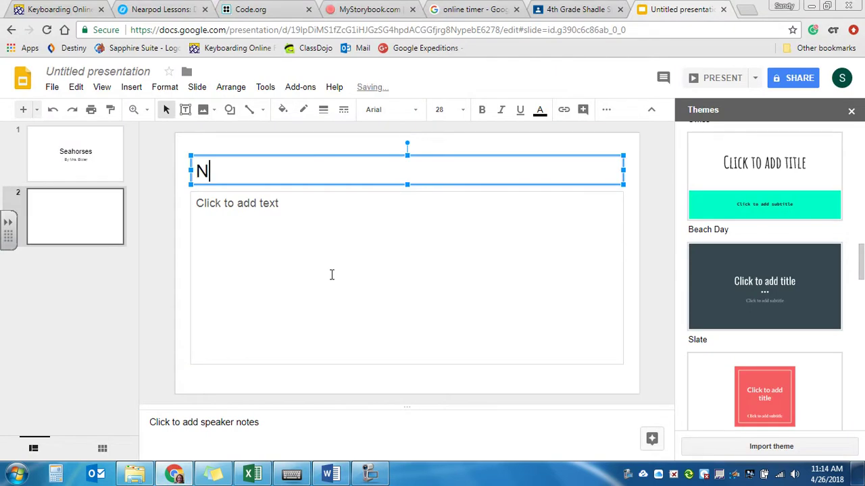
type("ame Origin")
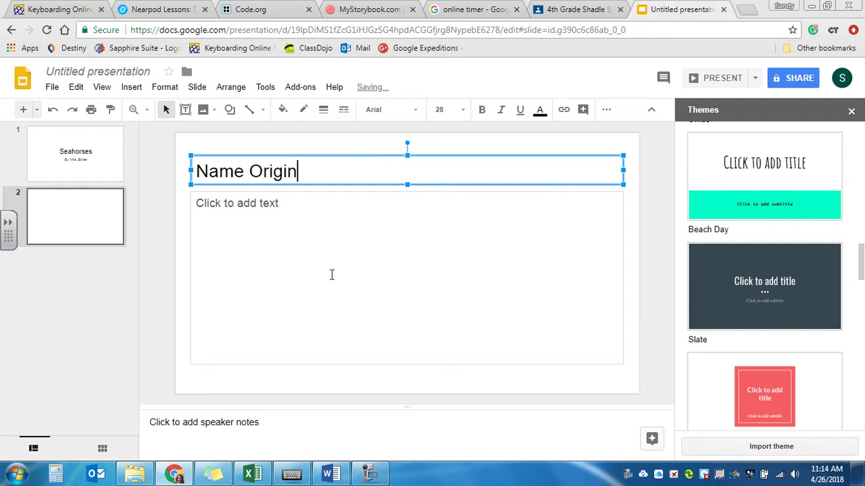
left_click(331, 274)
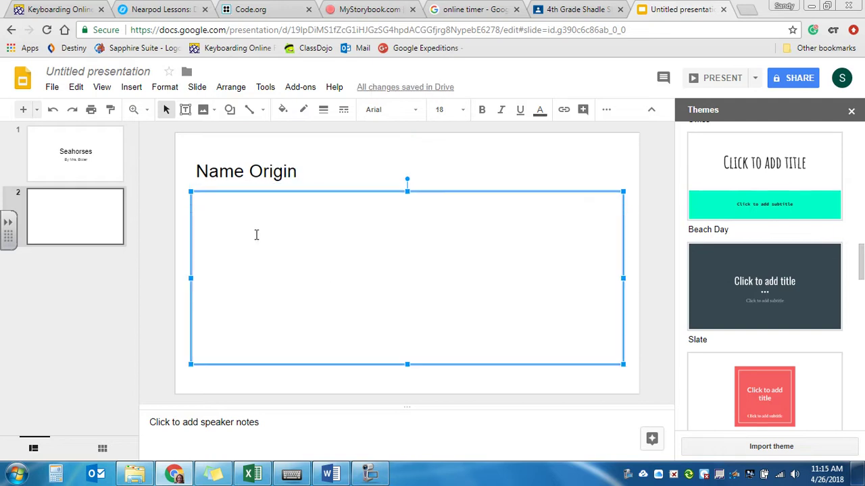
Paste the first Word fact about the seahorse's name, with its link, into the slide body.
left_click(331, 473)
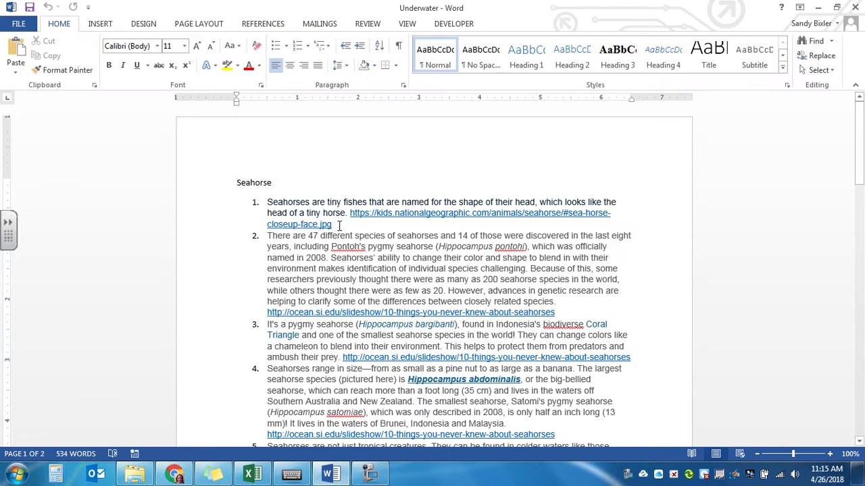
left_click_drag(330, 223, 268, 198)
key("ctrl+c")
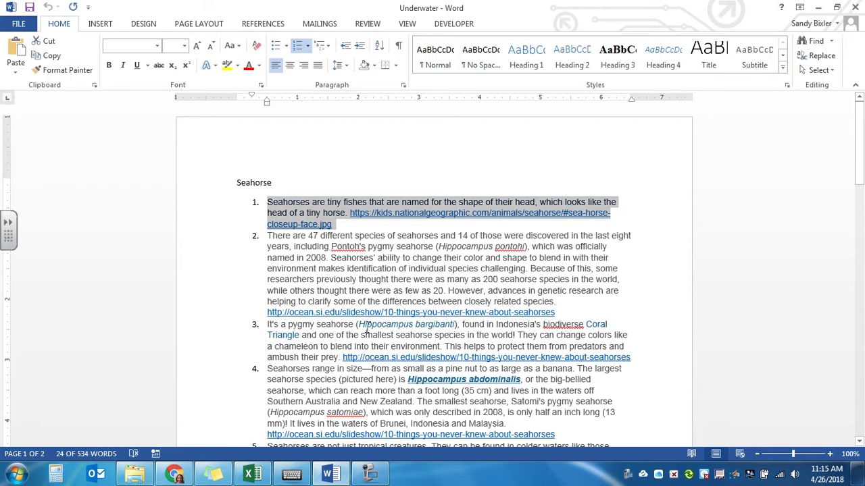
left_click(174, 474)
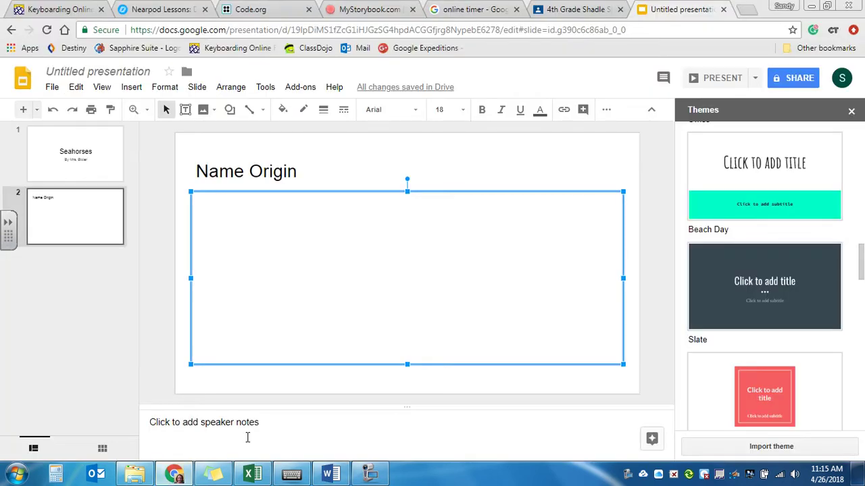
key("ctrl+v")
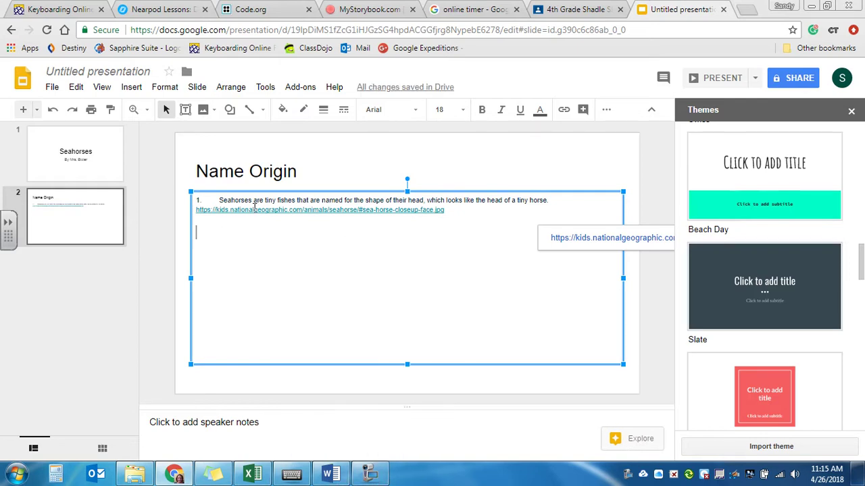
Remove the list number and set the Name Origin fact sentence to size 18.
left_click(221, 201)
key("BackSpace")
key("BackSpace")
key("BackSpace")
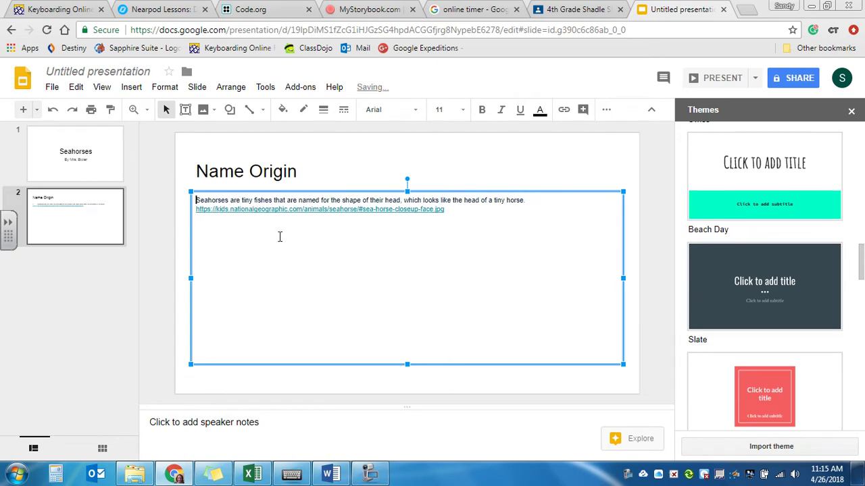
left_click_drag(540, 200, 195, 201)
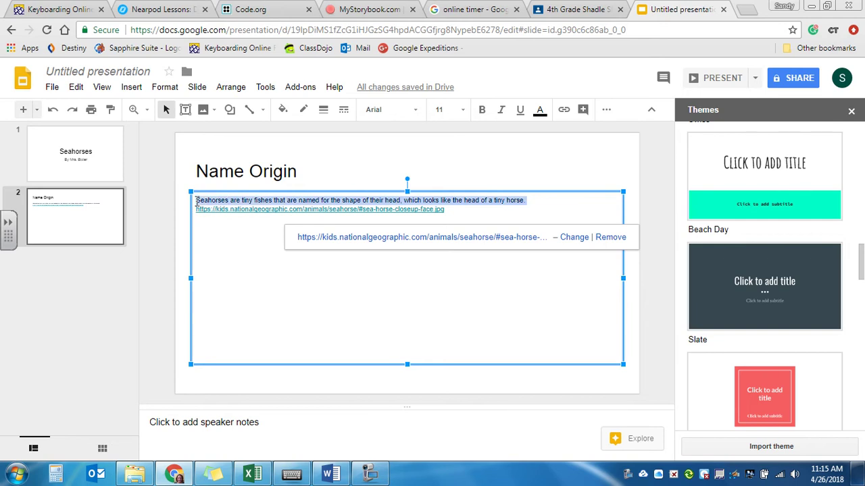
left_click(462, 109)
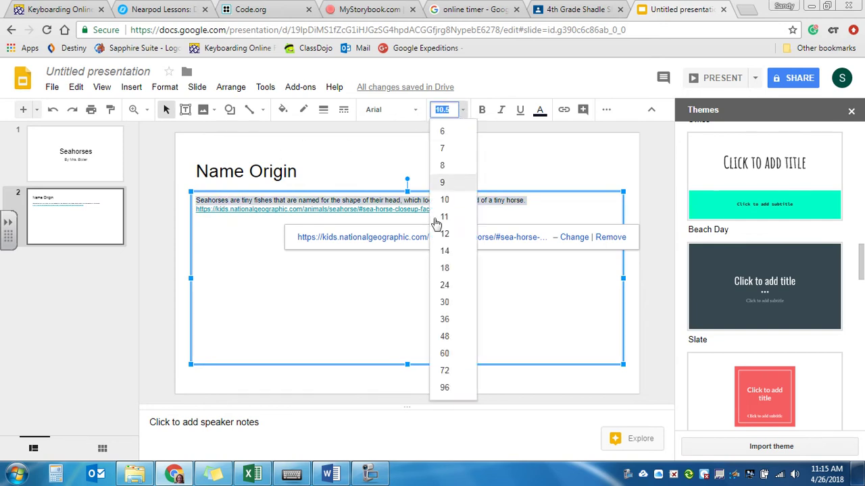
left_click(446, 268)
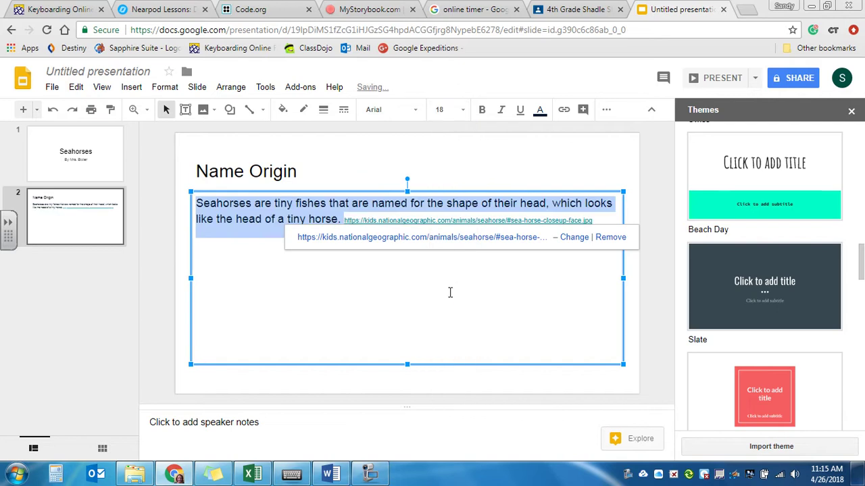
Move the link onto its own line below the fact and add a blank third slide.
left_click(449, 290)
key("Up")
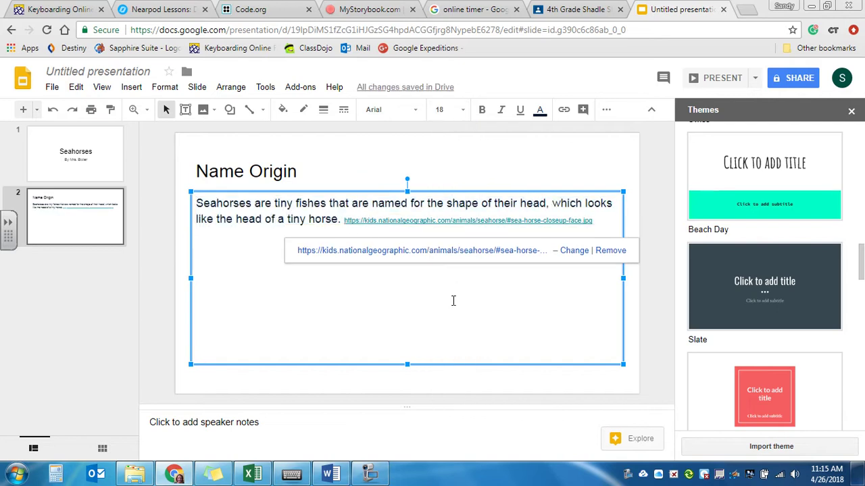
key("Return")
key("Return")
key("Return")
key("Return")
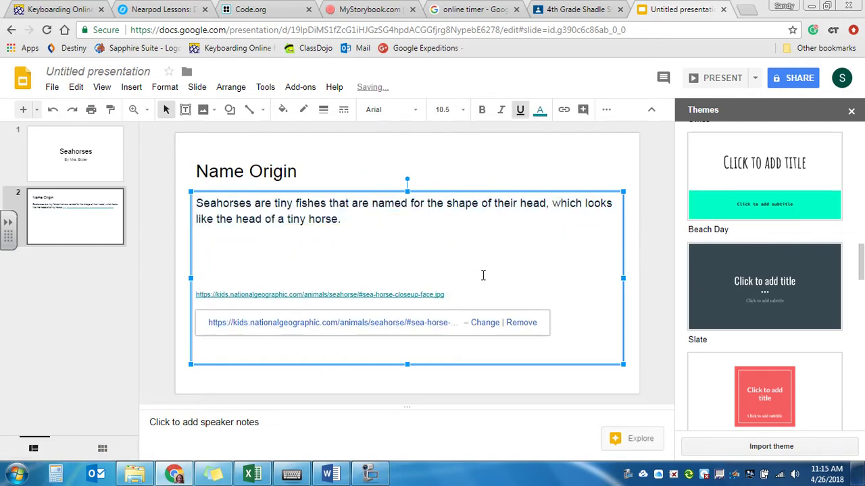
key("shift+Up")
left_click(204, 245)
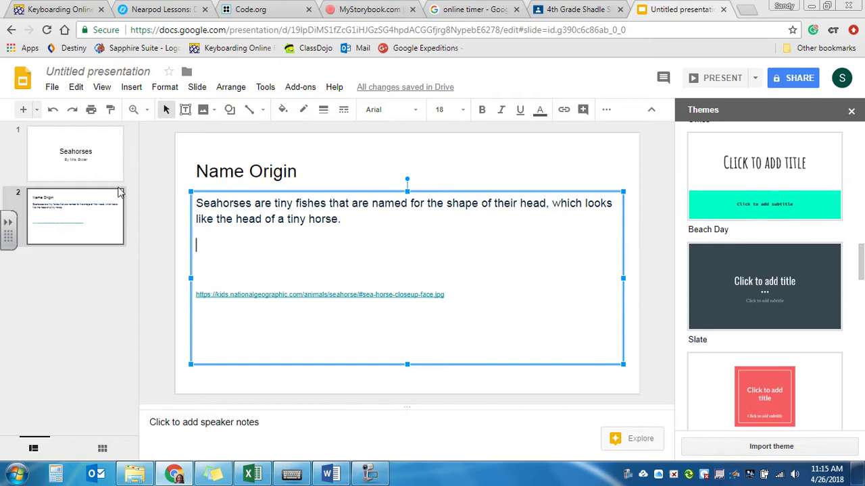
left_click(23, 109)
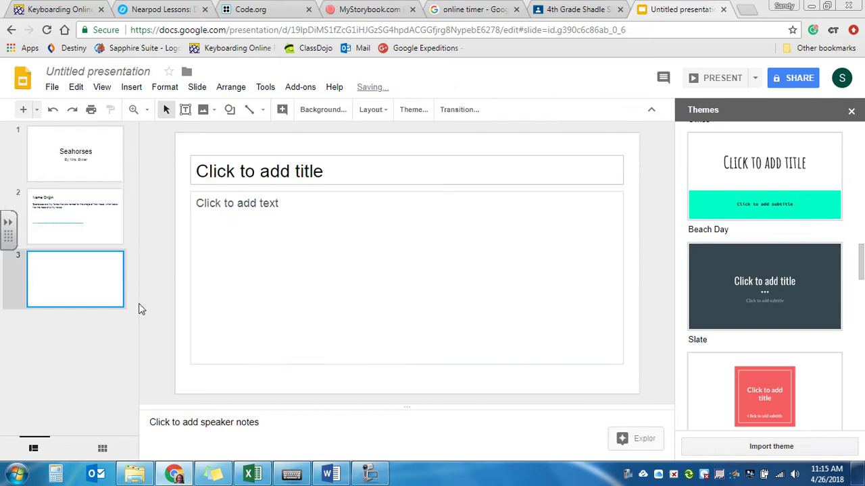
Select the second Word fact about the 47 species, including its link.
left_click(328, 476)
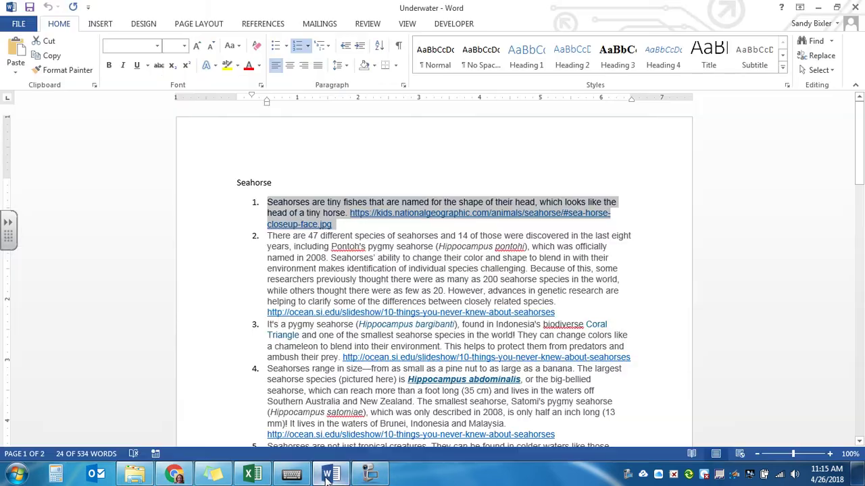
left_click(358, 269)
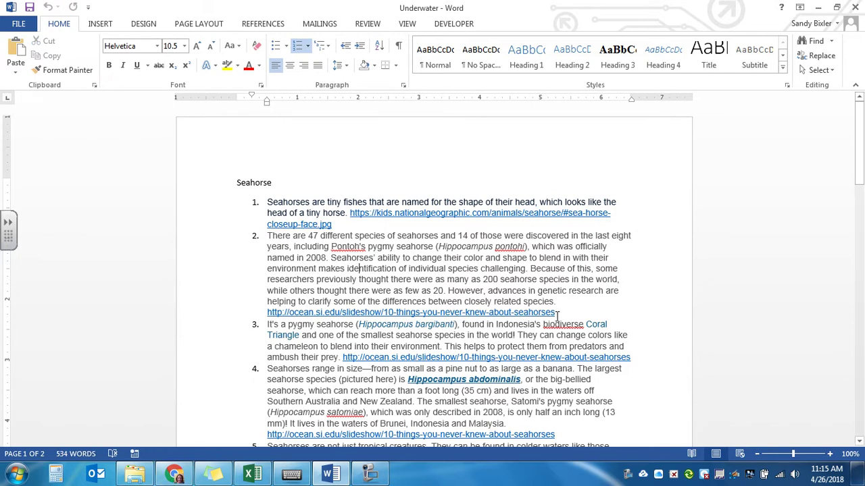
left_click_drag(558, 312, 267, 236)
key("ctrl+c")
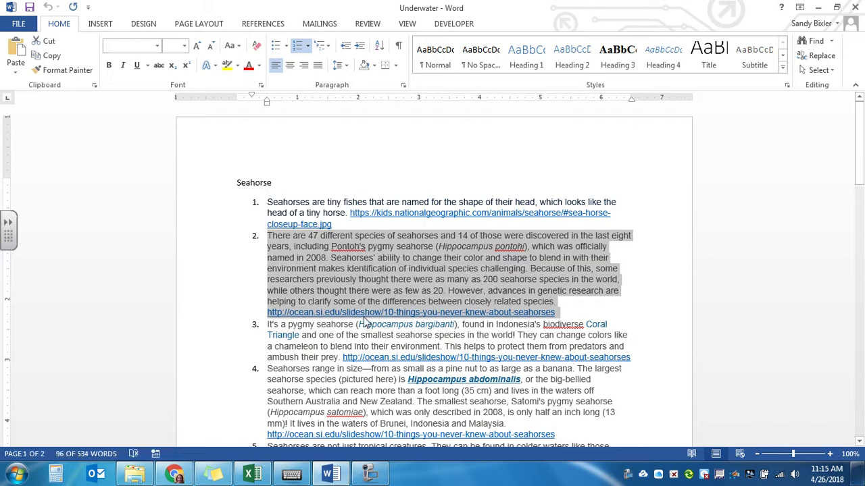
left_click(174, 474)
Paste the species fact into slide 3, title it 'Species', and remove the list number.
left_click(337, 211)
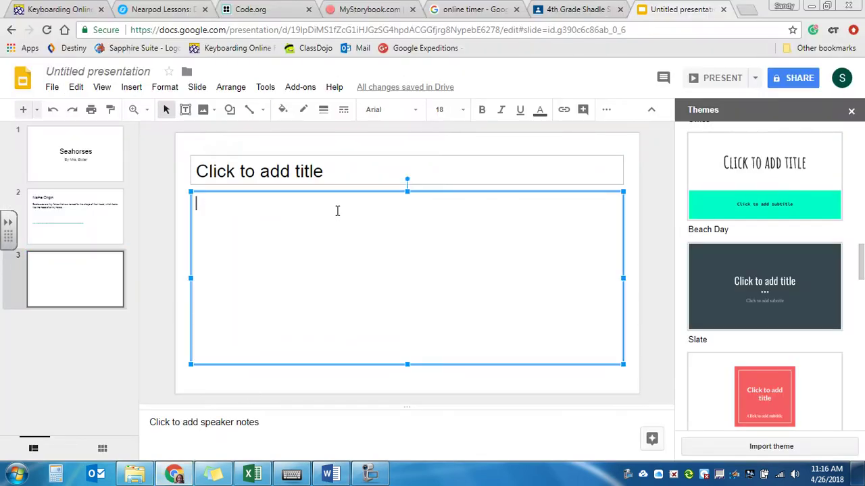
key("ctrl+v")
left_click(323, 172)
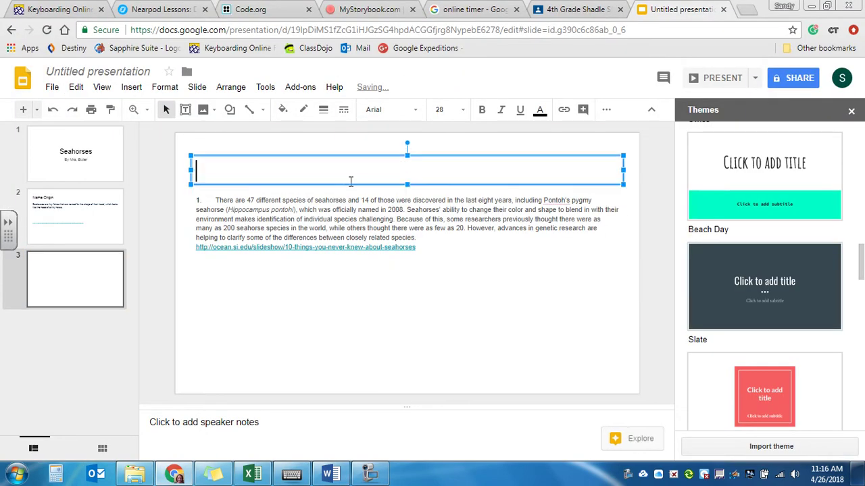
type("Sp")
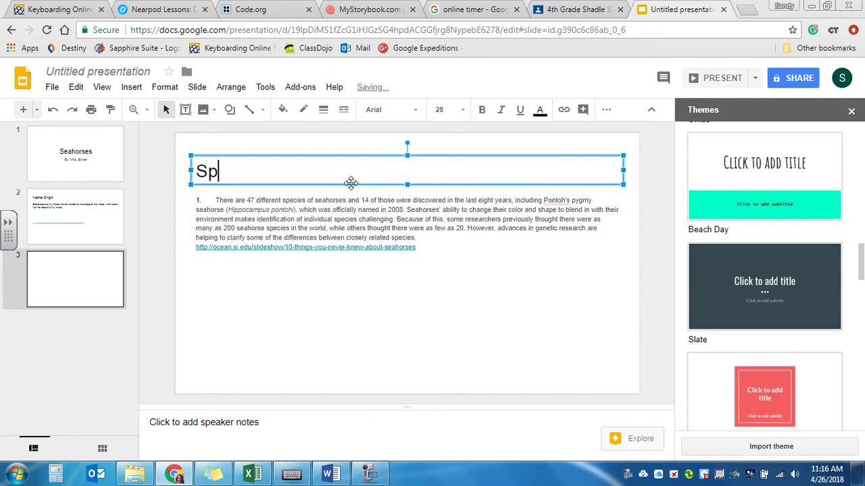
type("ecies")
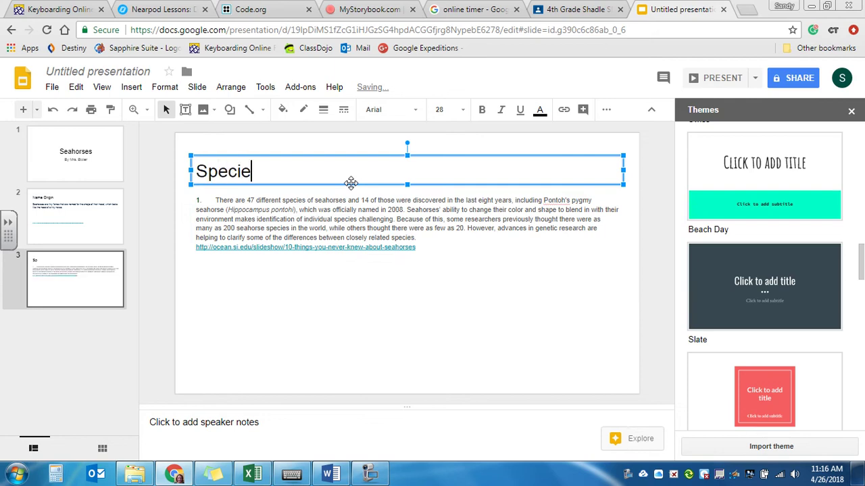
left_click(210, 191)
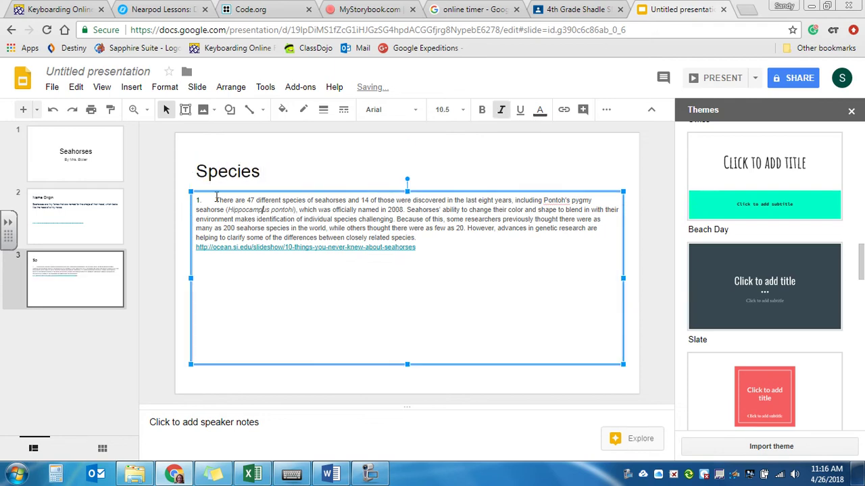
left_click(217, 198)
key("BackSpace")
key("BackSpace")
key("BackSpace")
key("BackSpace")
key("BackSpace")
key("BackSpace")
key("BackSpace")
key("BackSpace")
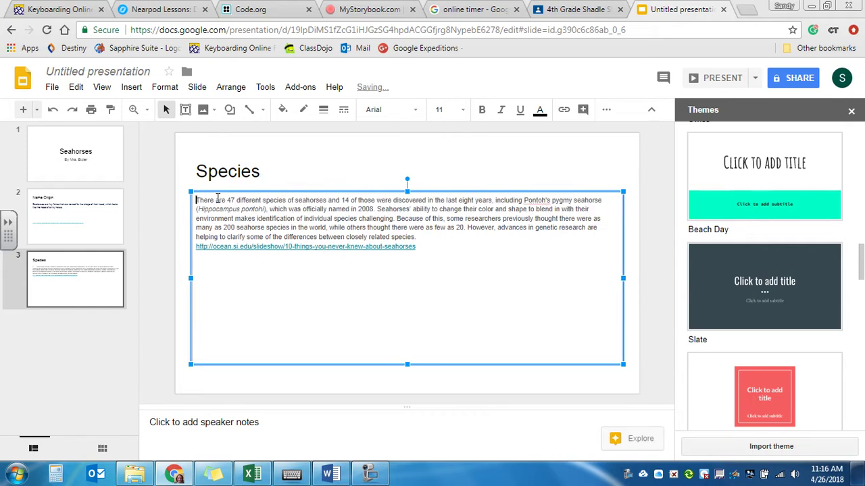
Put the Smithsonian link on its own line and set the species paragraph to size 18.
left_click(421, 238)
key("Right")
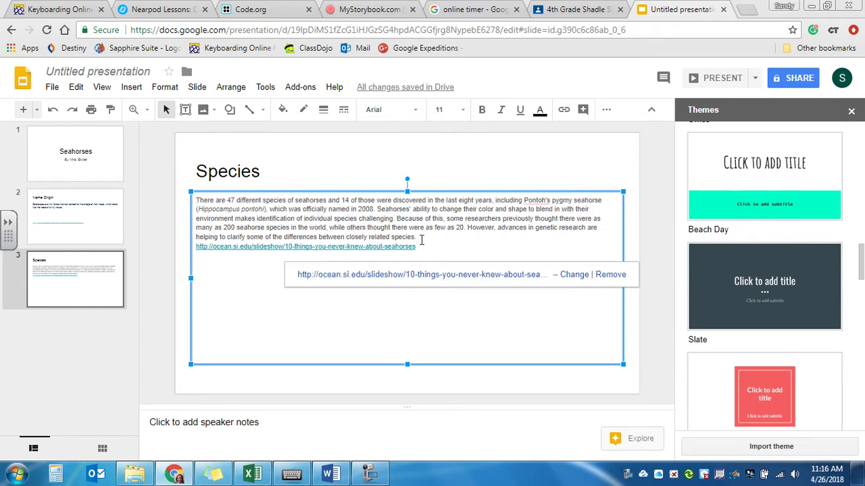
key("Return")
key("Return")
key("Return")
key("Return")
key("Return")
key("Return")
left_click_drag(421, 239, 198, 202)
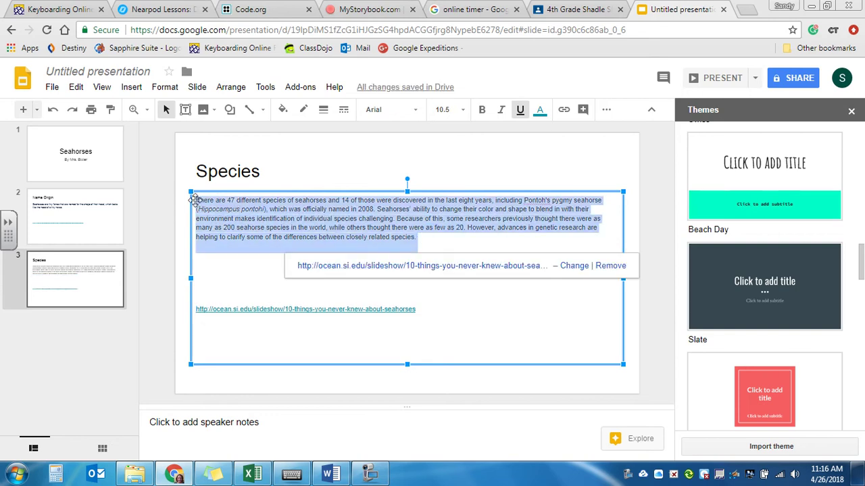
left_click(466, 114)
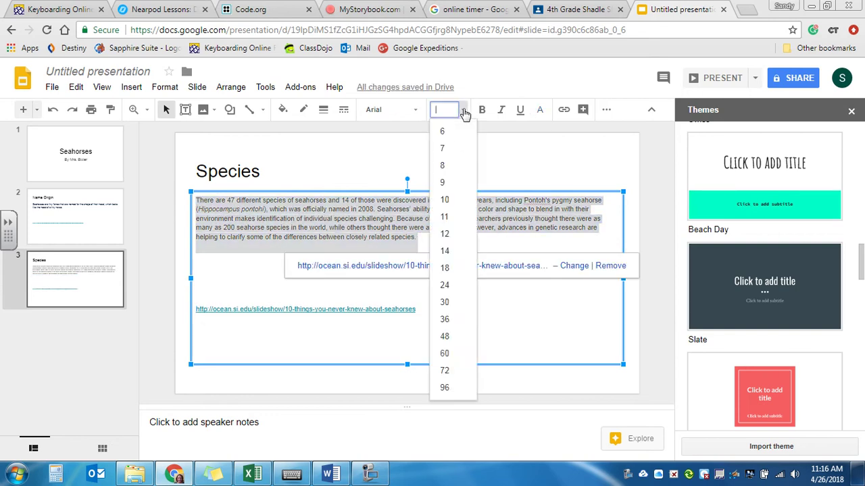
left_click(447, 269)
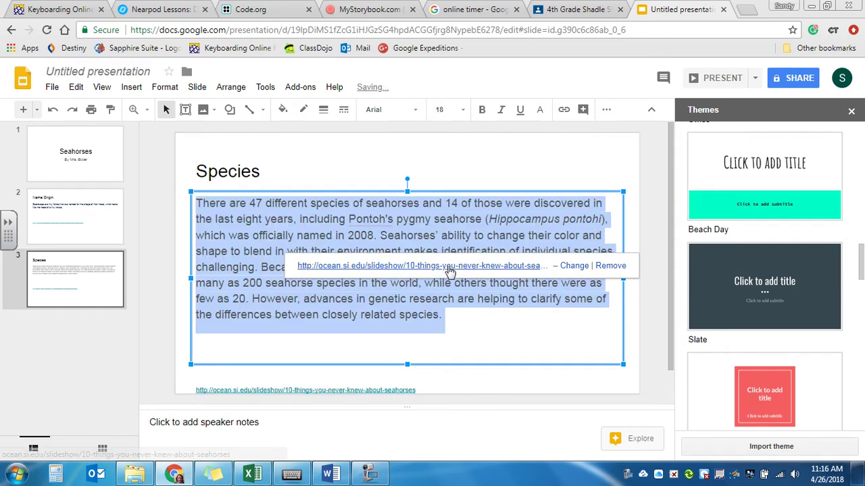
left_click(509, 350)
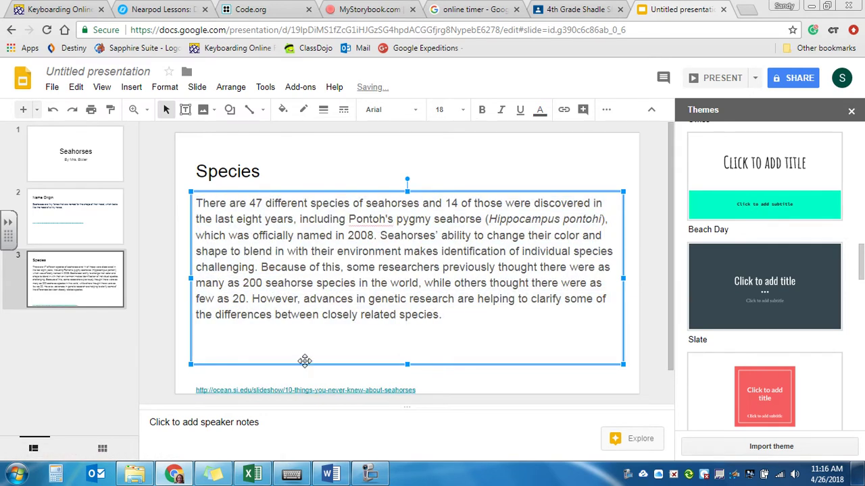
key("Delete")
key("Delete")
key("Delete")
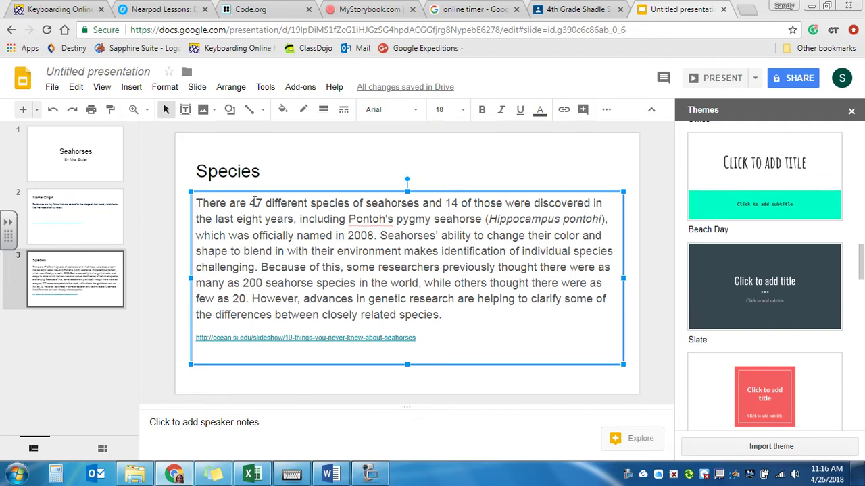
Select the 'Untitled presentation' name field to rename it Seahorses.
left_click(80, 71)
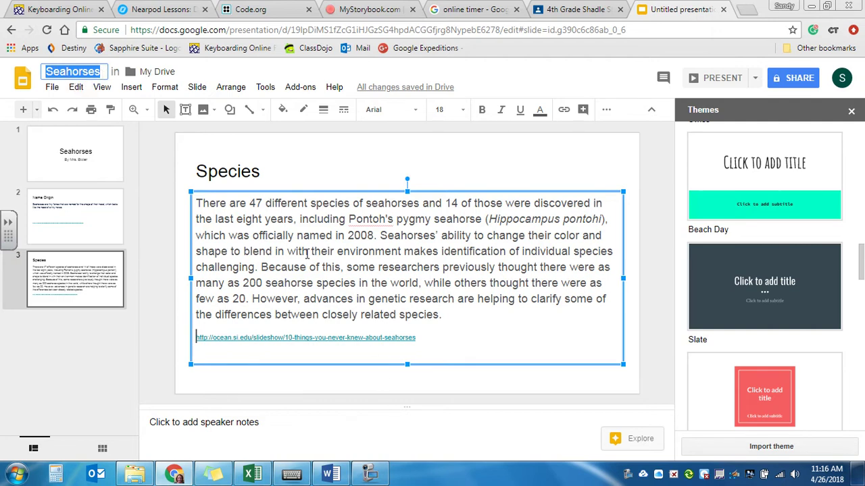
Confirm the name 'Seahorses' and add a blank fourth slide after Species.
left_click(301, 174)
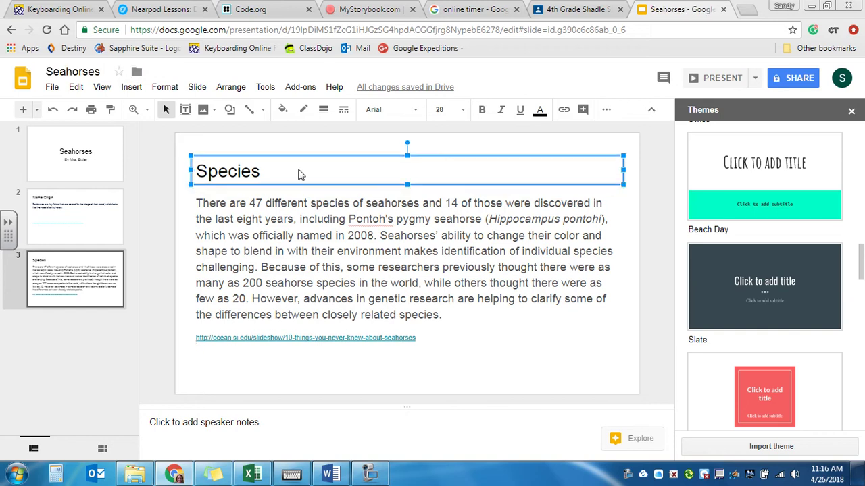
left_click(23, 109)
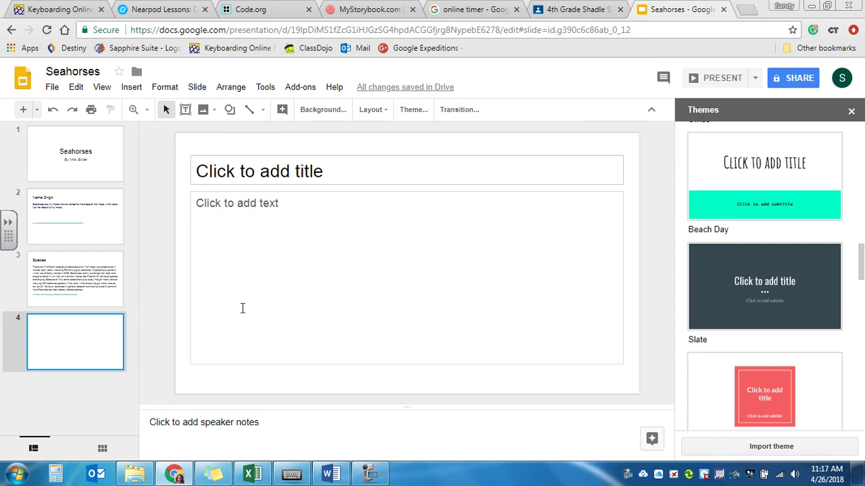
left_click(747, 12)
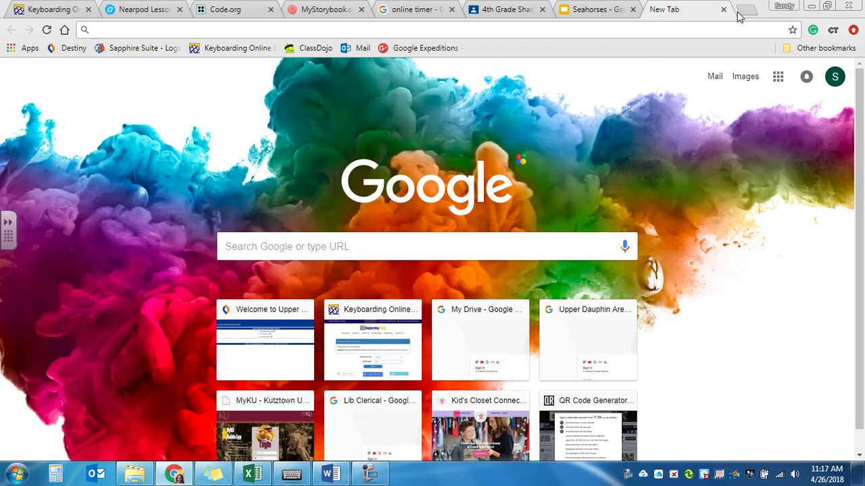
left_click(723, 10)
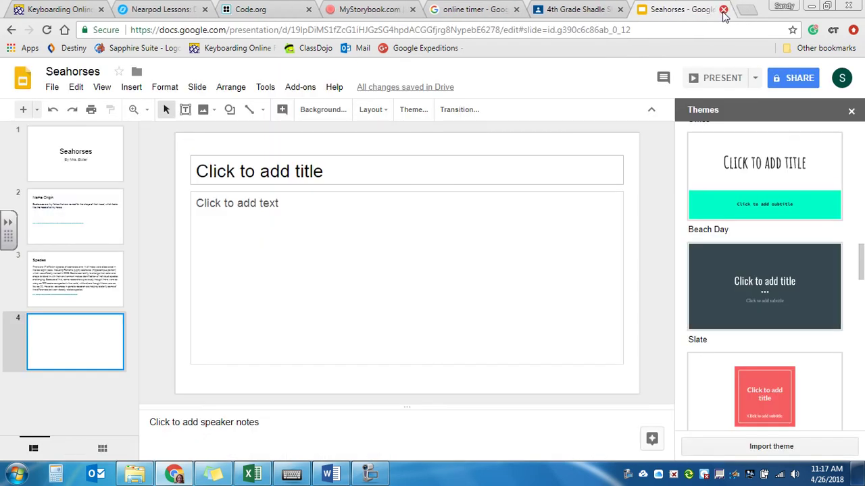